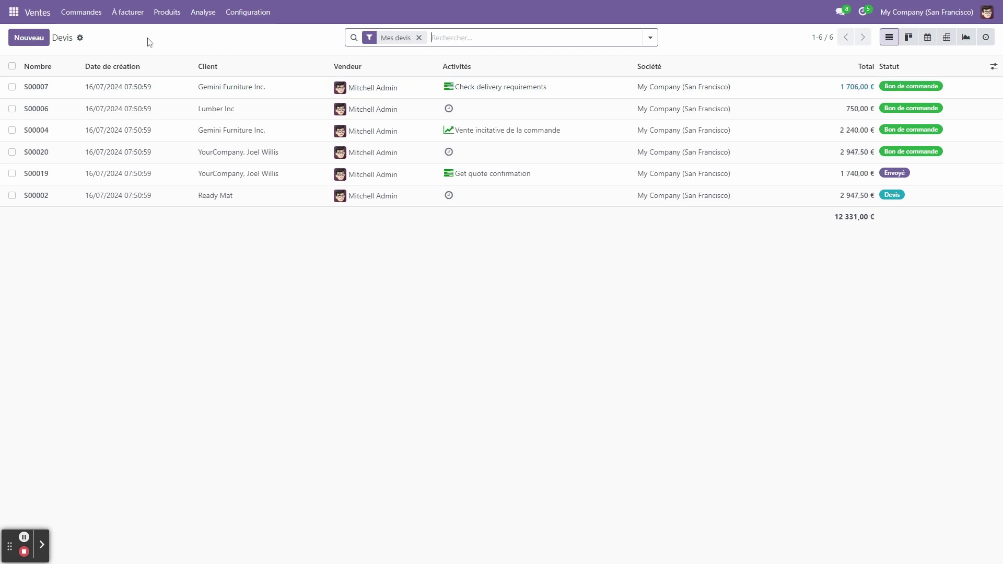
Step: Open the sales (Ventes) analysis report
click(203, 13)
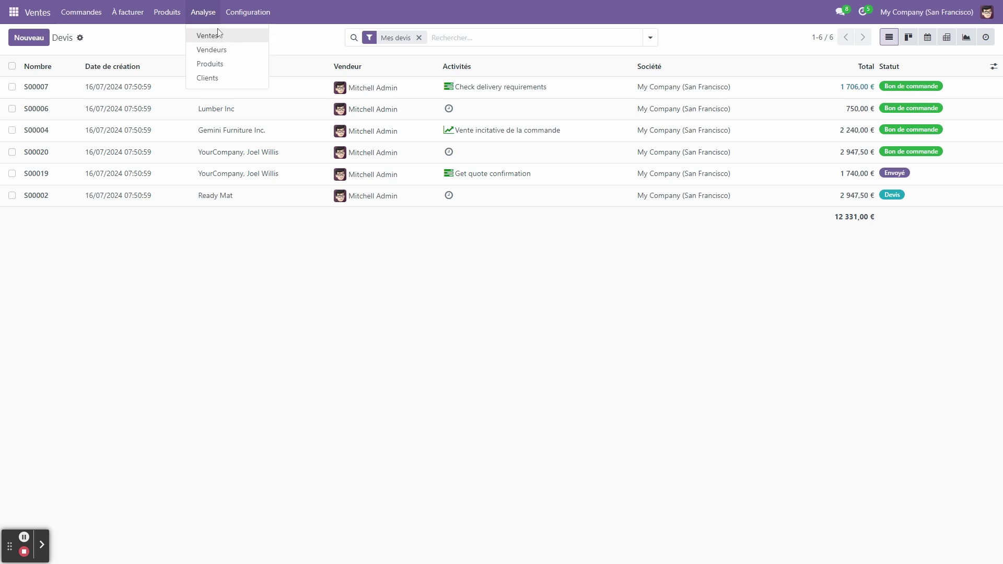
click(220, 39)
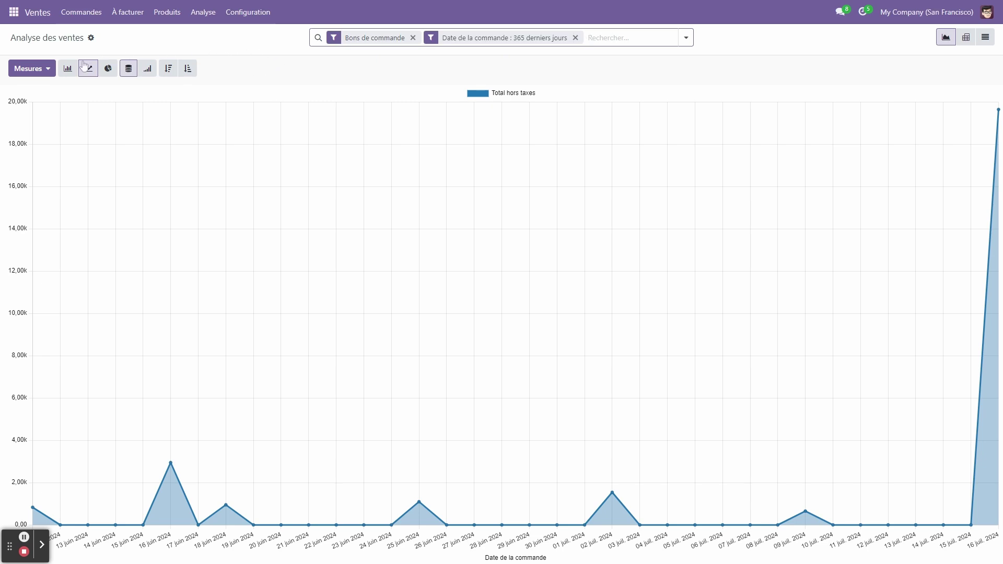
Step: Switch the sales graph's measure to Comptage and back to Total hors taxes
click(45, 70)
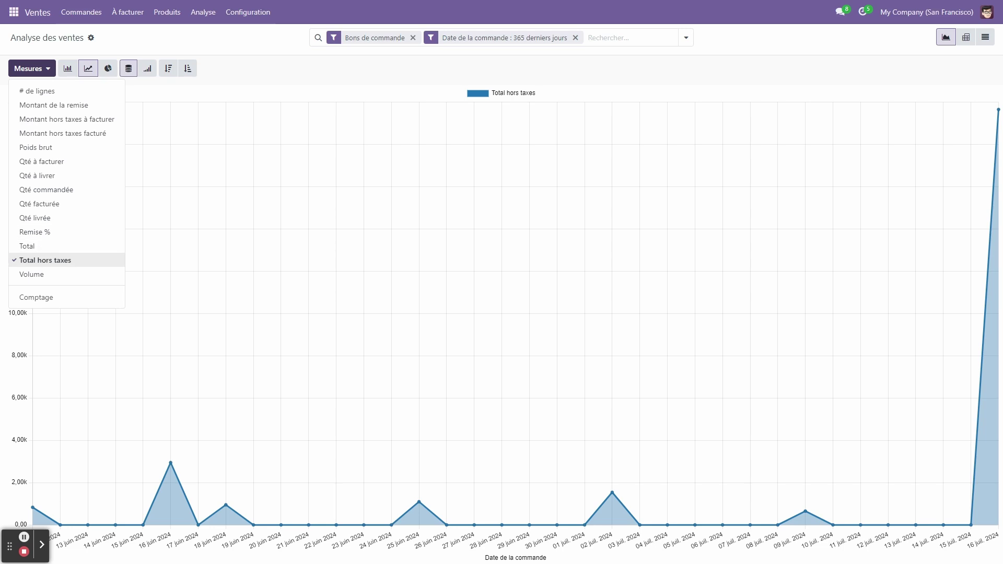
click(61, 299)
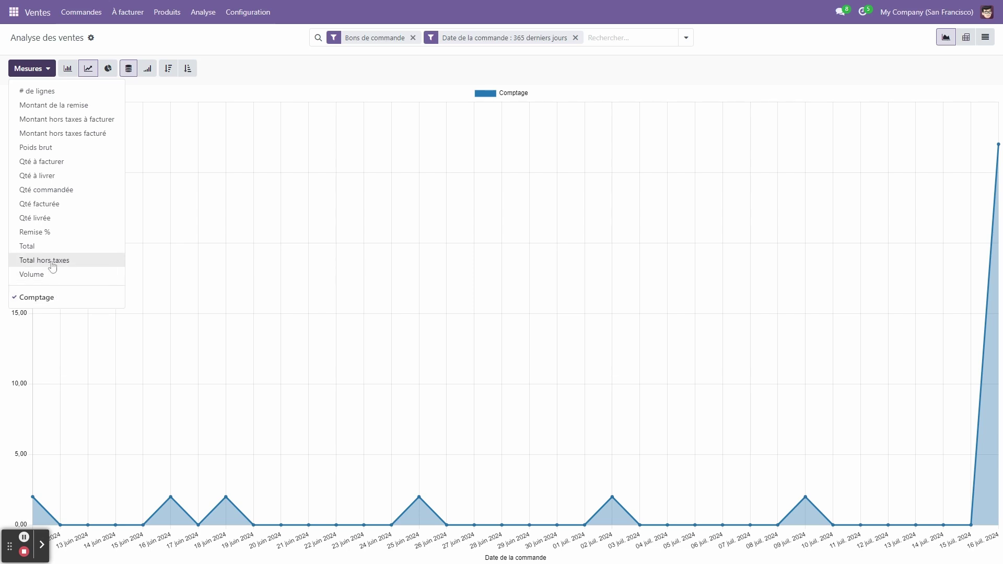
click(70, 265)
click(130, 48)
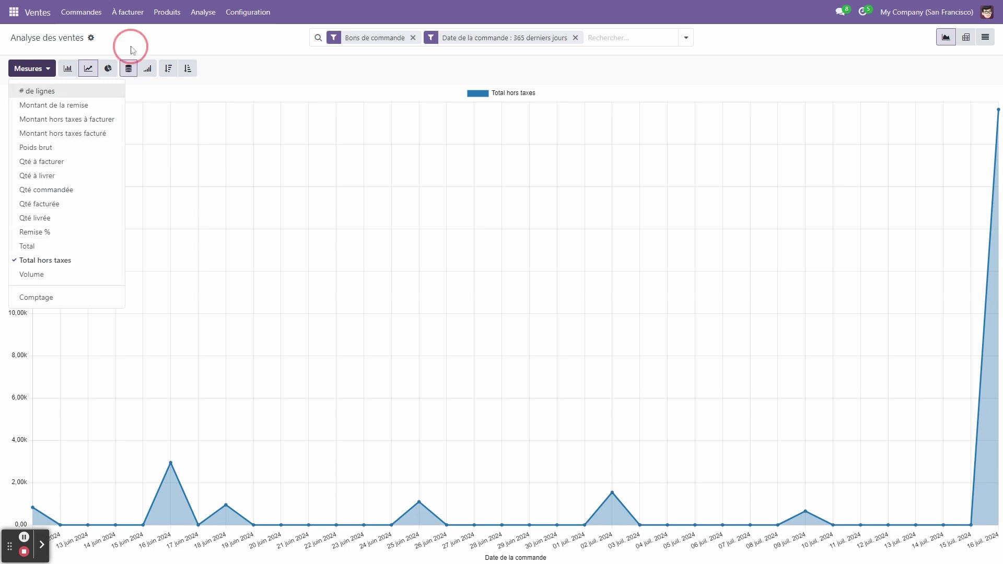
Step: Compare the bar, line and pie chart types and leave the sales graph displayed as a bar chart
click(67, 72)
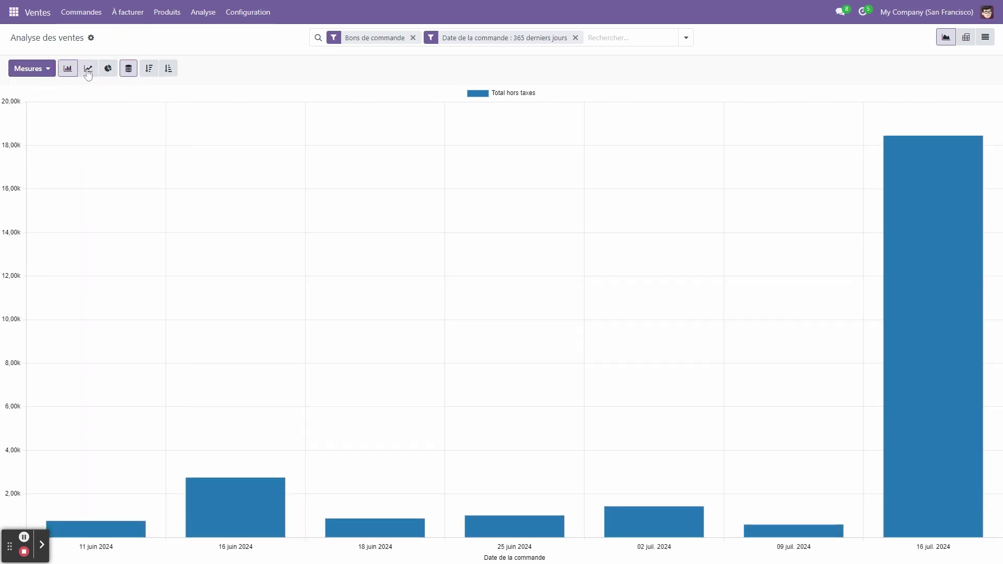
click(87, 73)
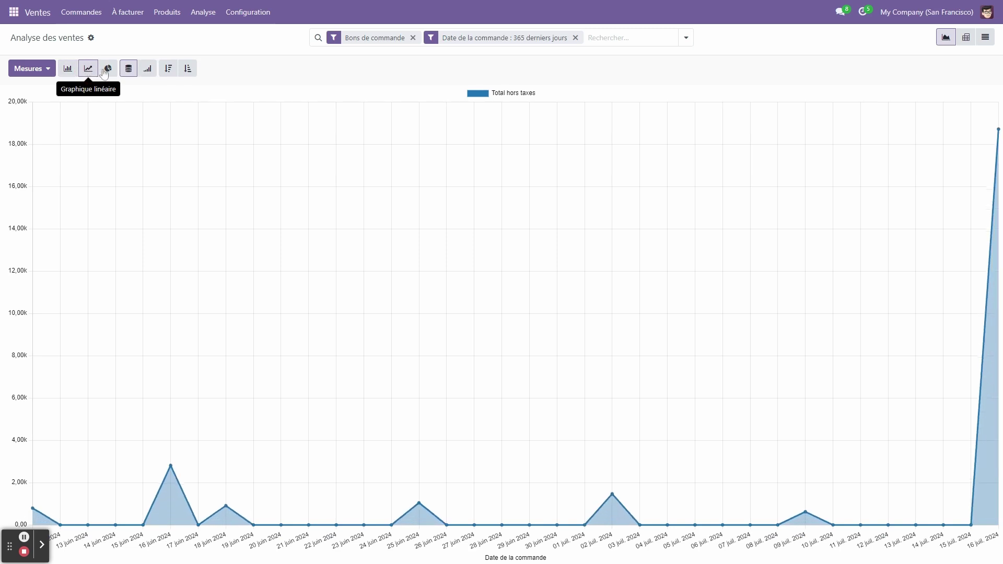
click(109, 71)
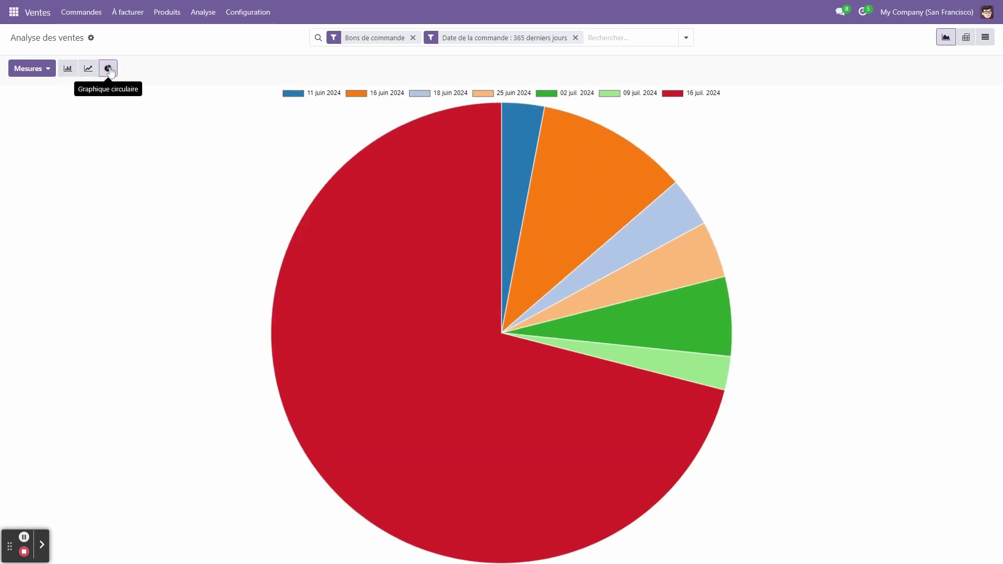
click(67, 68)
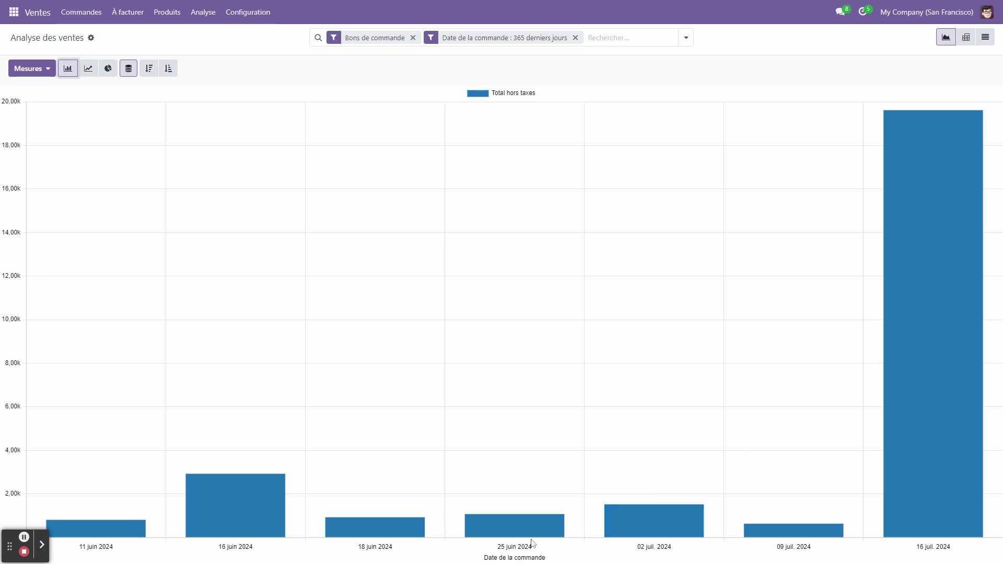
Step: Group the sales bar chart by order date (Date de la commande) per week (Semaine)
click(686, 38)
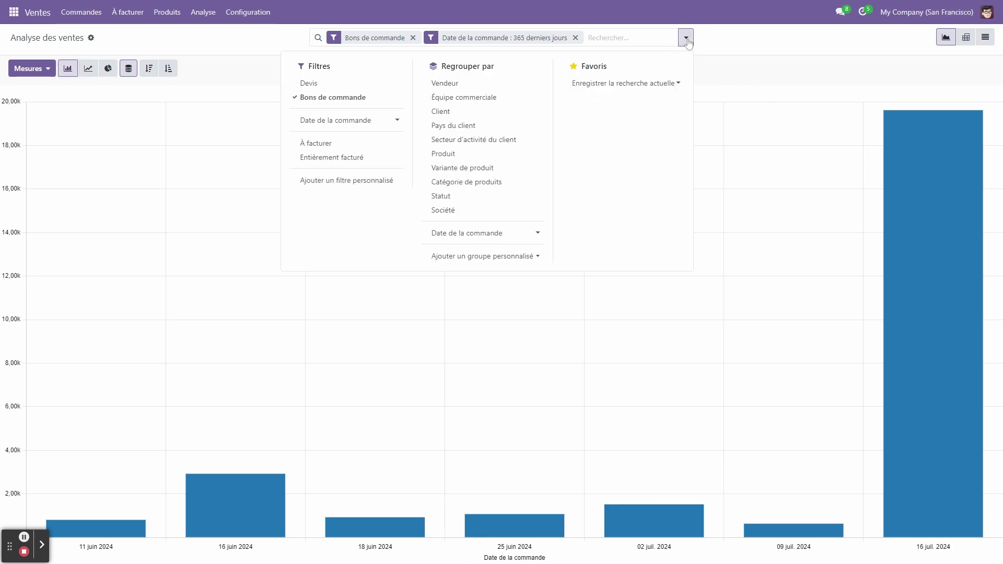
click(490, 233)
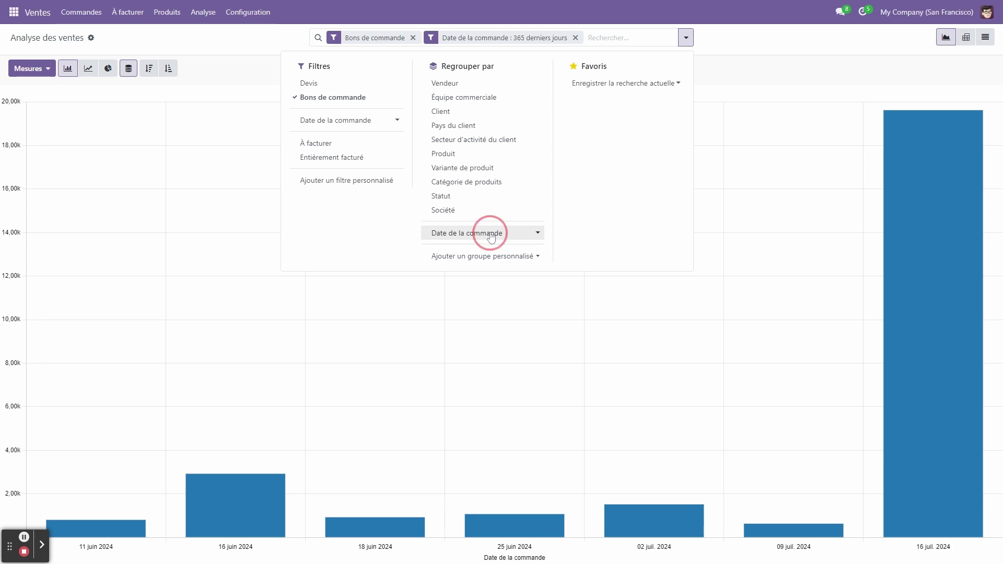
click(482, 289)
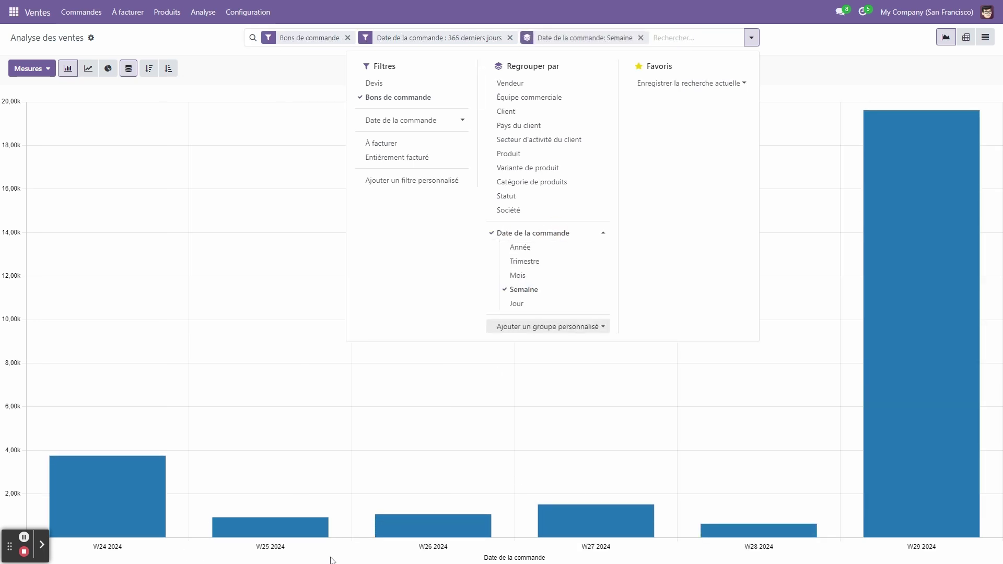
click(806, 35)
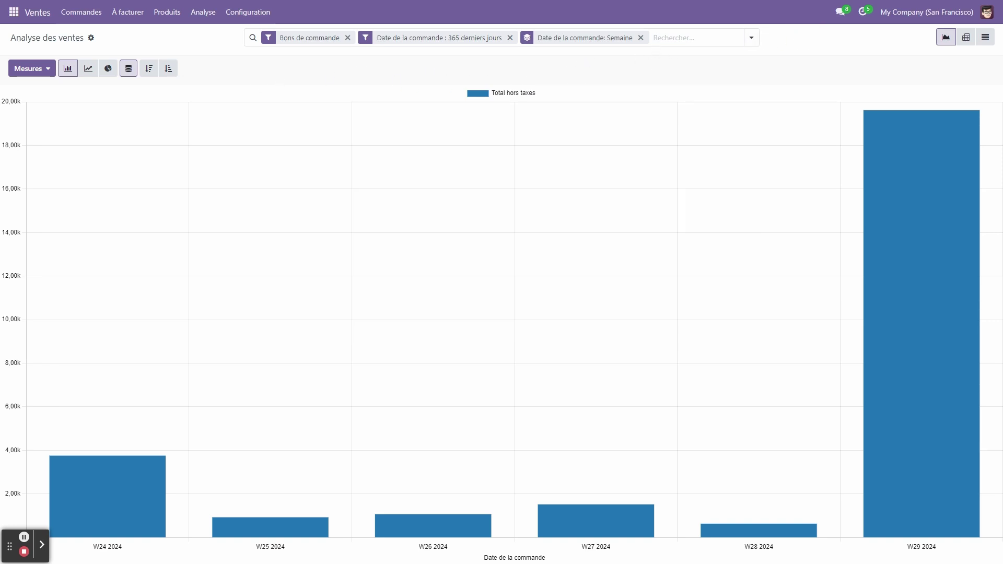
Step: Add Client as a second grouping level to the bar chart and remove all groupings again
click(751, 37)
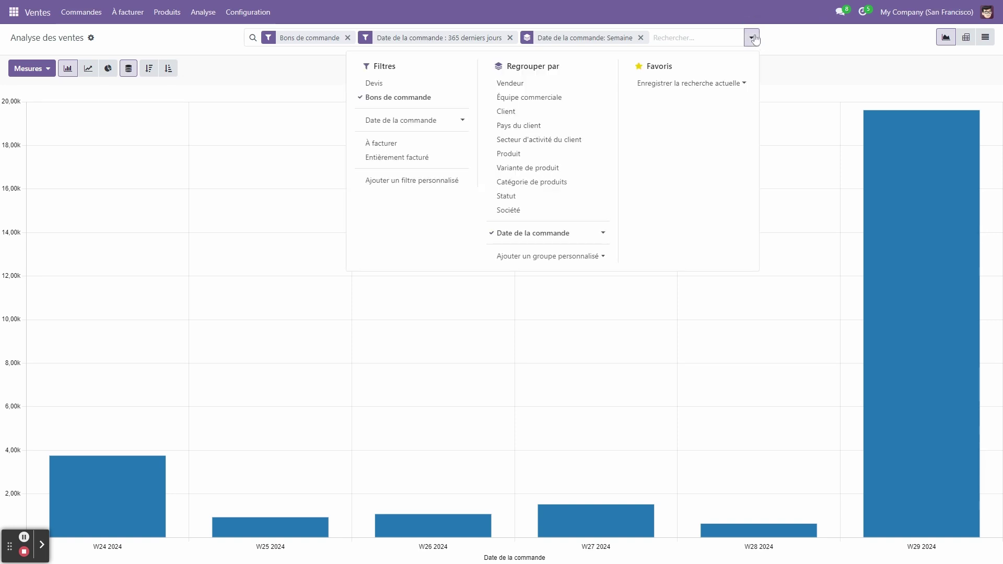
click(538, 112)
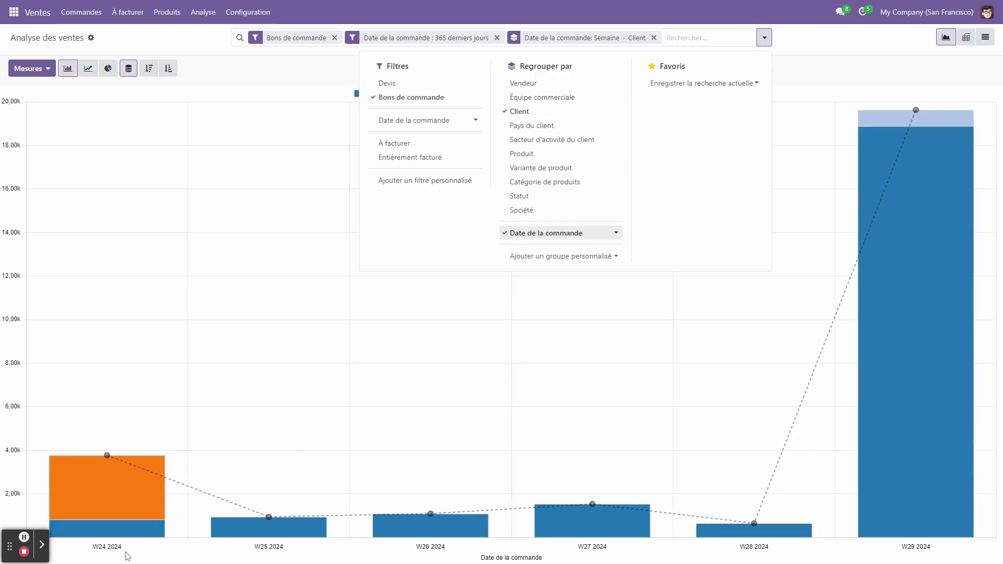
click(200, 41)
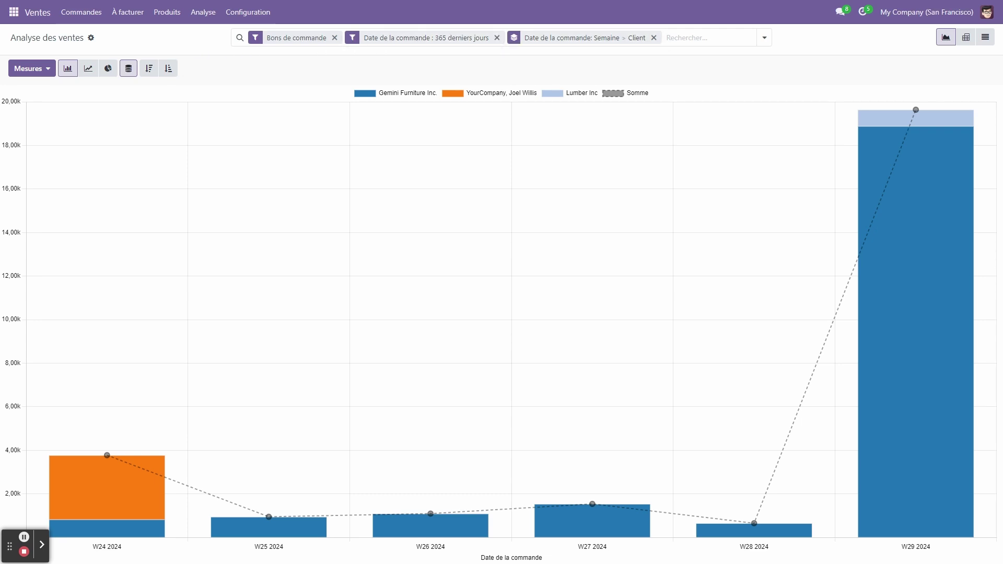
click(653, 38)
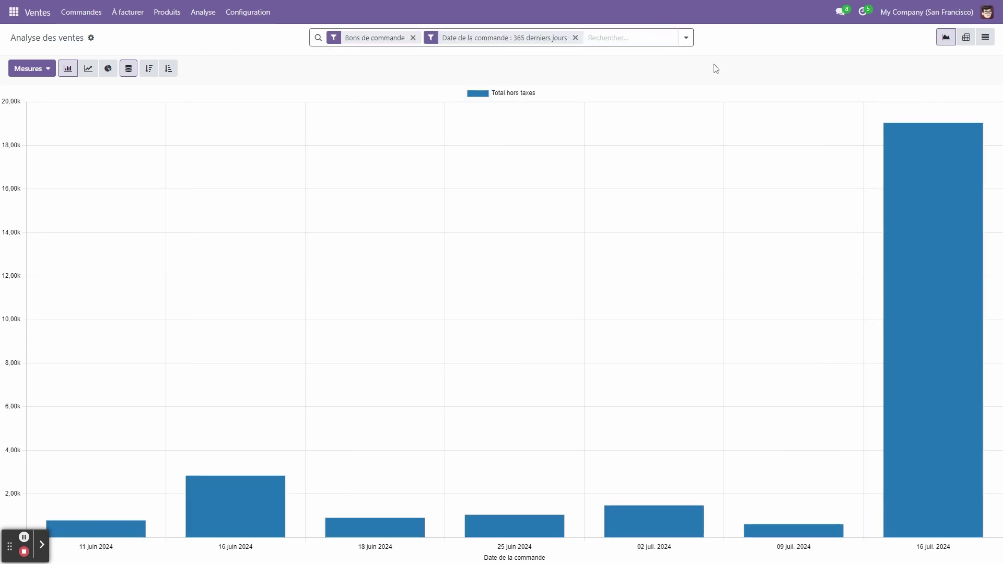
Step: Switch the sales analysis to the pivot table and collapse both its column and row groups to the totals
click(967, 42)
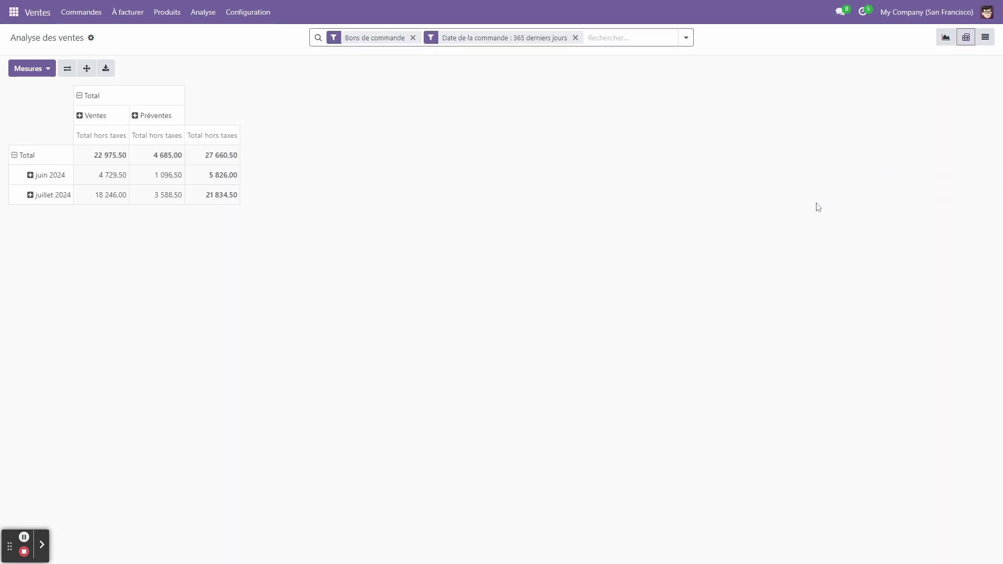
click(37, 68)
click(179, 61)
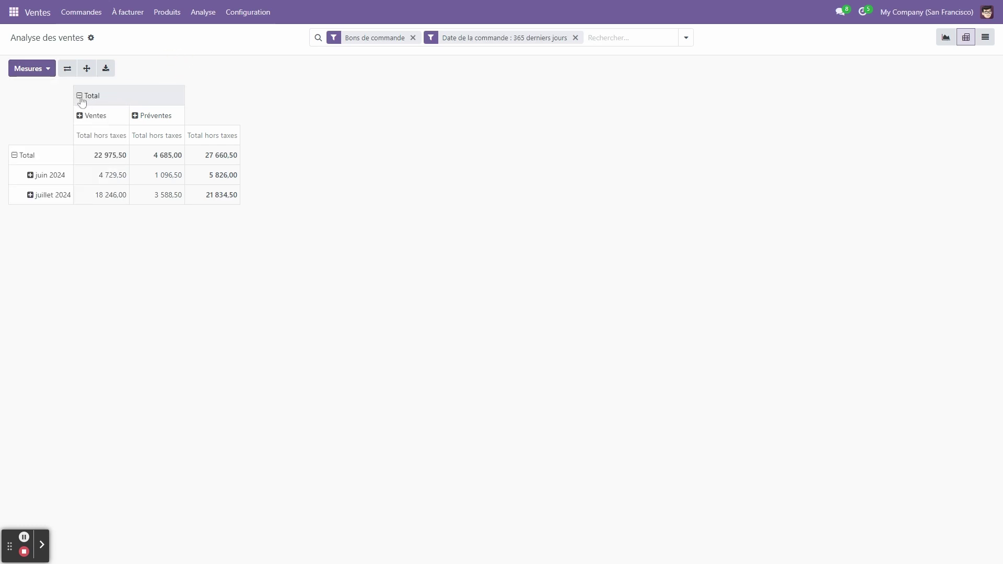
click(81, 99)
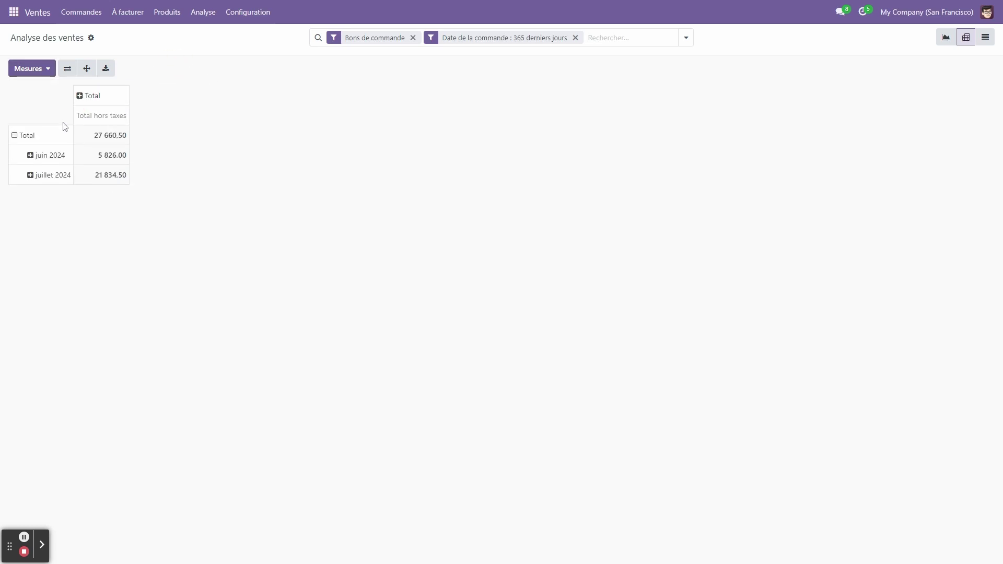
click(16, 136)
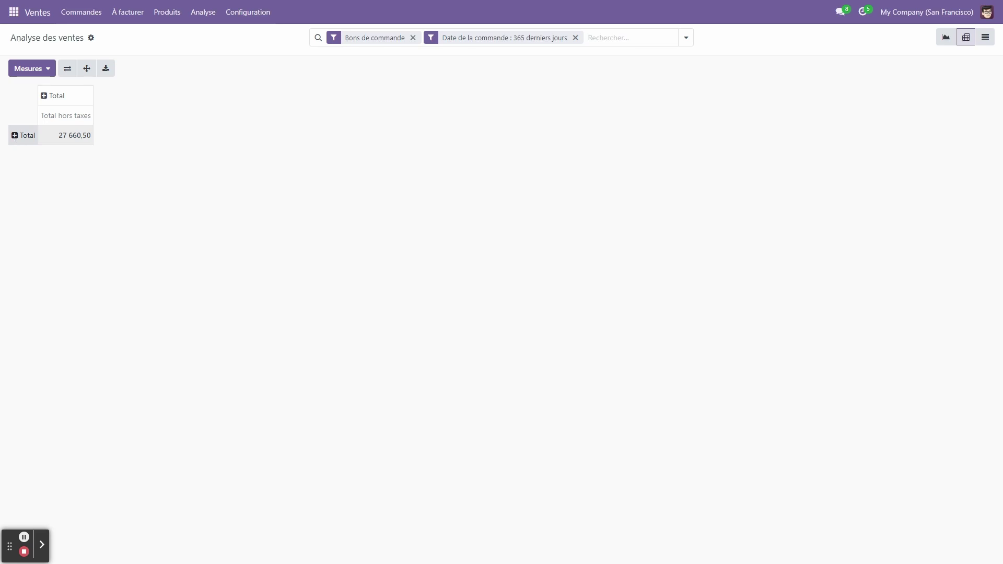
Step: Break the pivot table's Total row down by order date (Date de la commande) per week (Semaine)
click(17, 137)
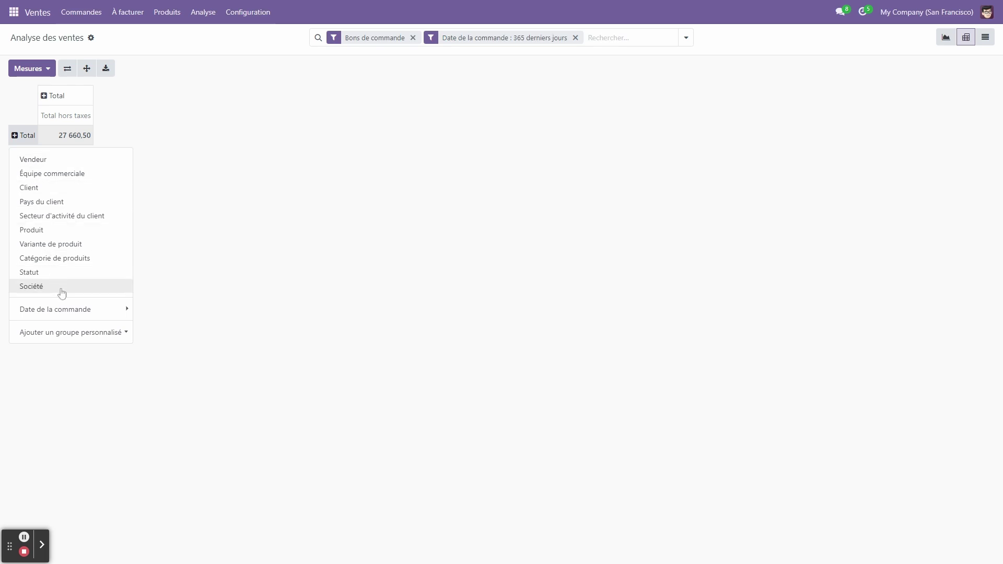
click(69, 312)
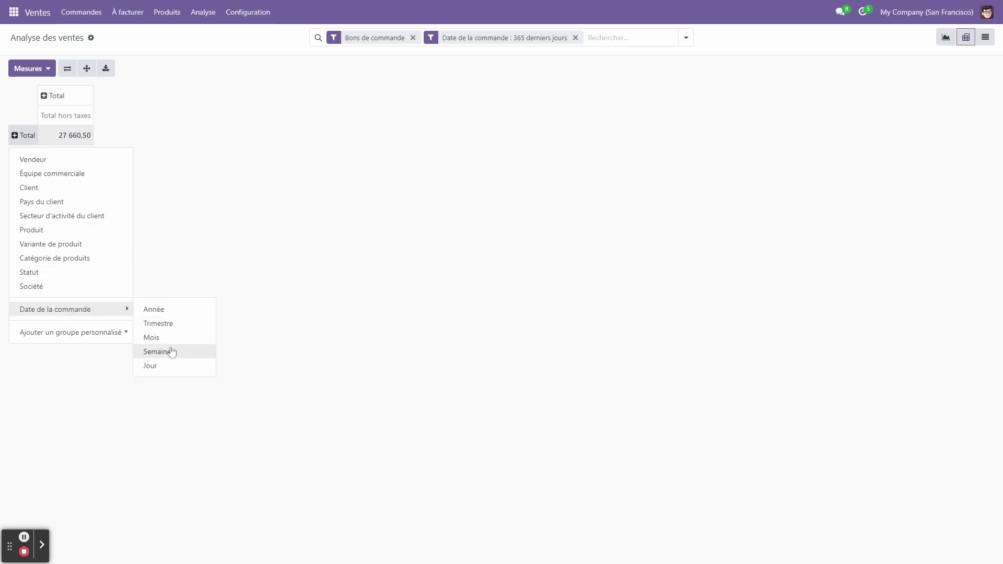
click(172, 352)
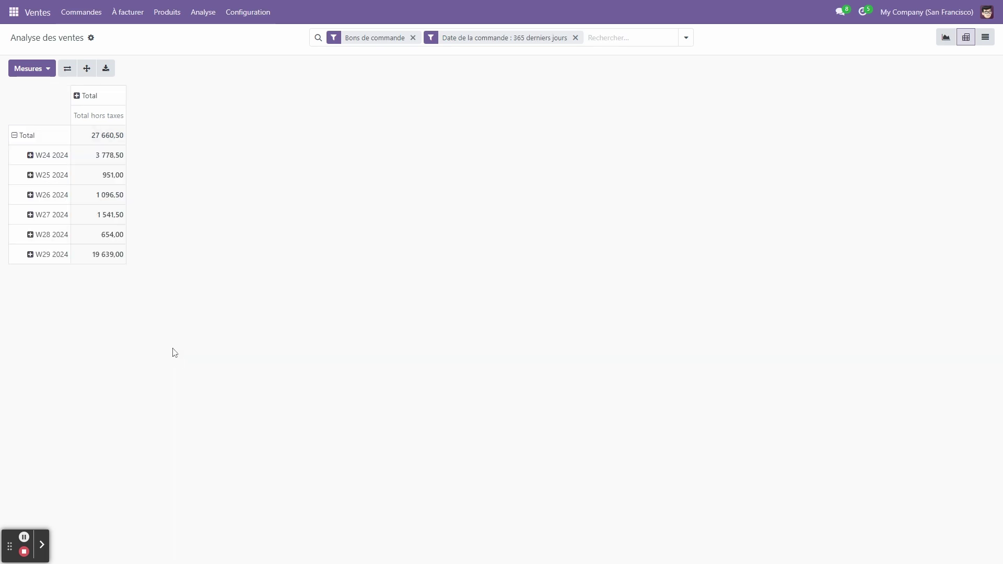
Step: Break the pivot table's Total column down by salesperson (Vendeur) and swap the rows and columns
click(79, 98)
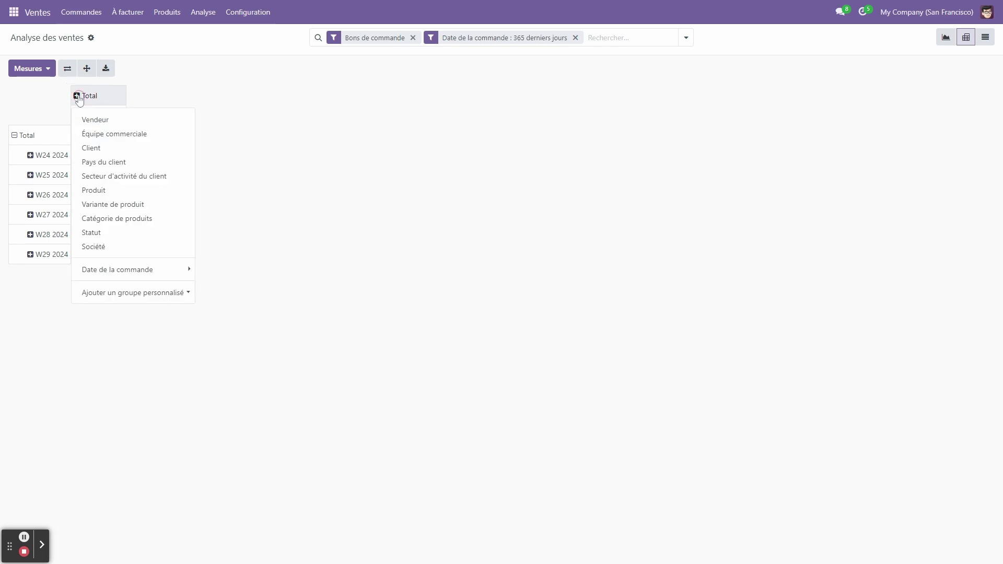
click(95, 118)
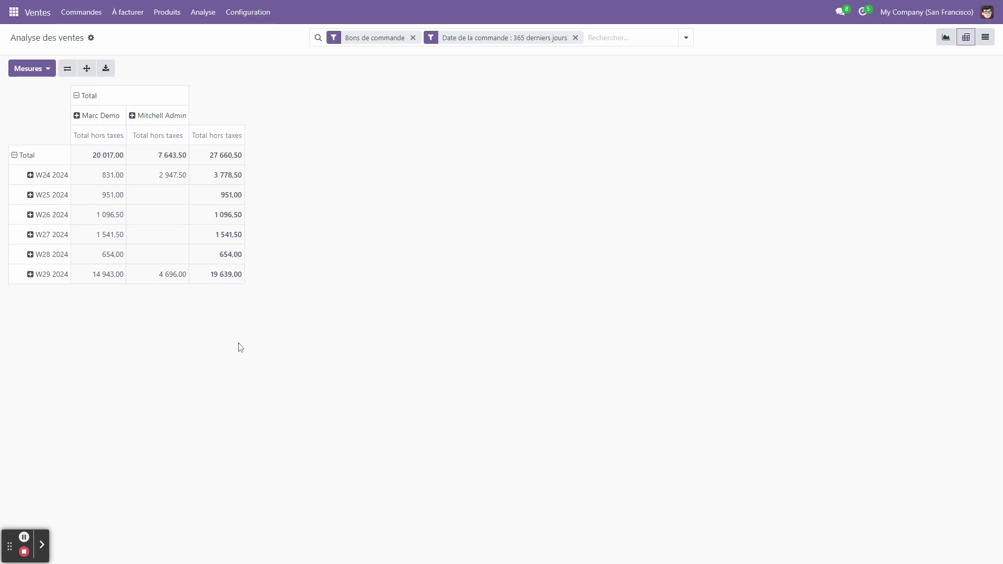
click(63, 68)
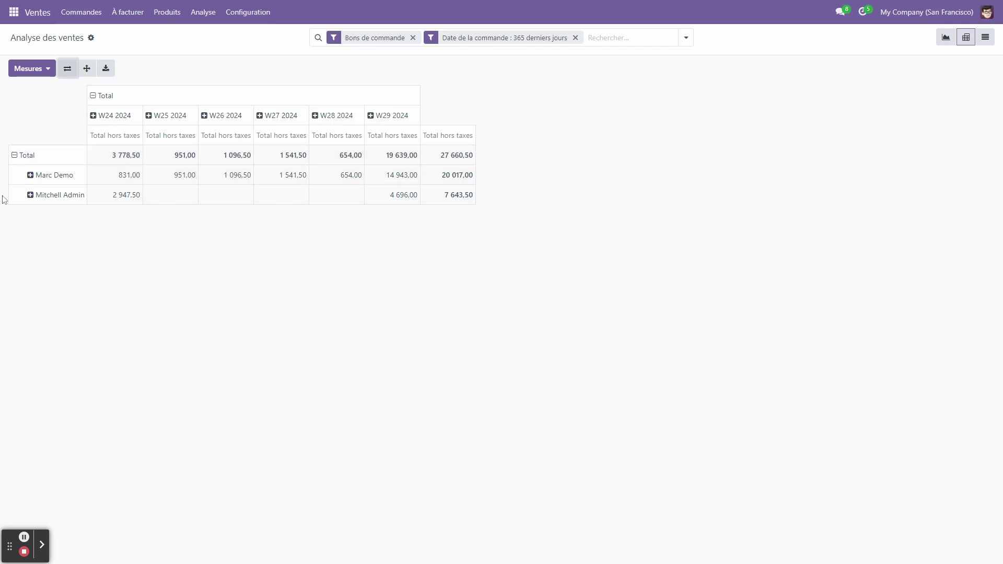
Step: Subdivide the first salesperson's row by Client and expand all rows to the same level
click(33, 180)
click(42, 226)
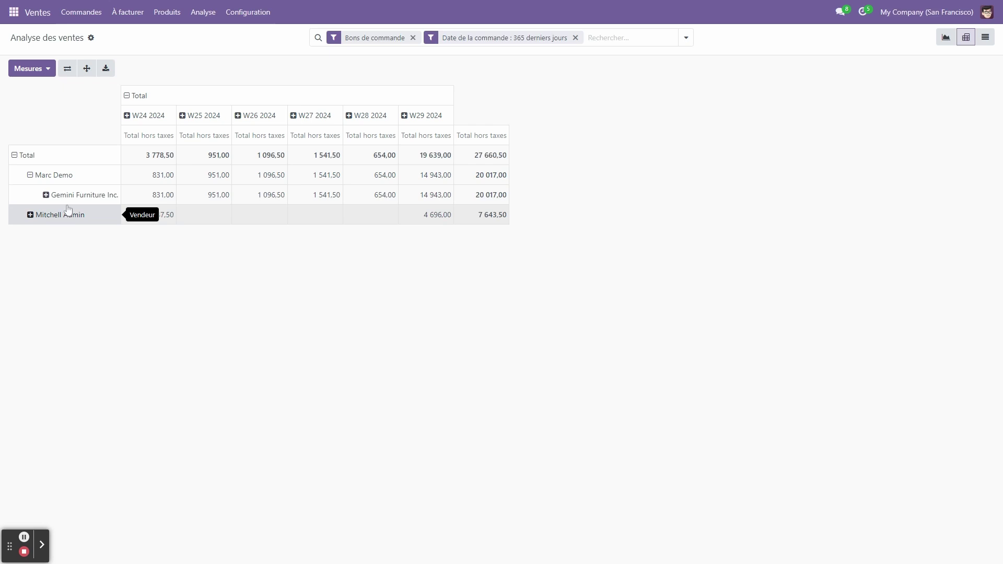
click(87, 69)
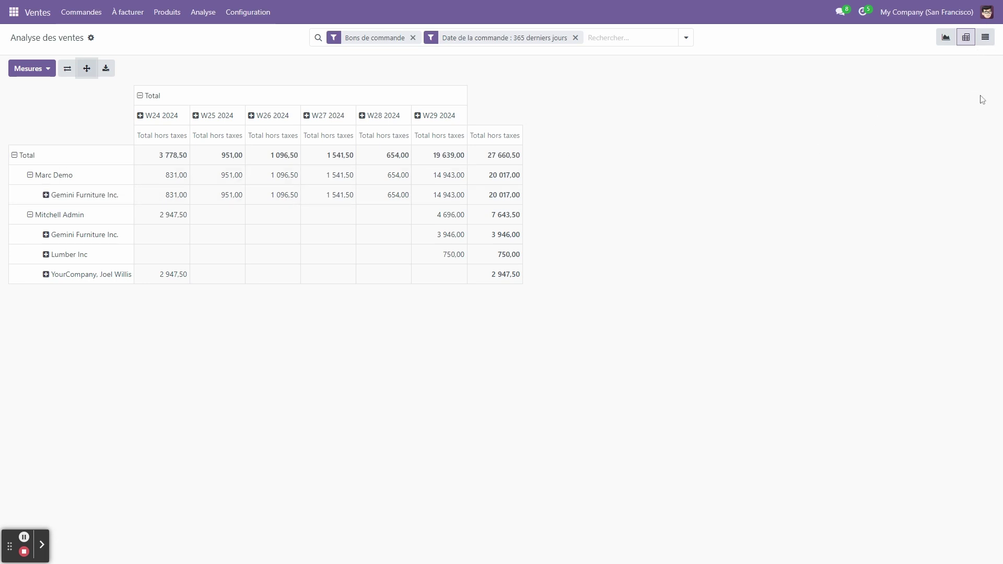
Step: View the sales analysis as a list and as a graph, returning to the pivot table
click(985, 38)
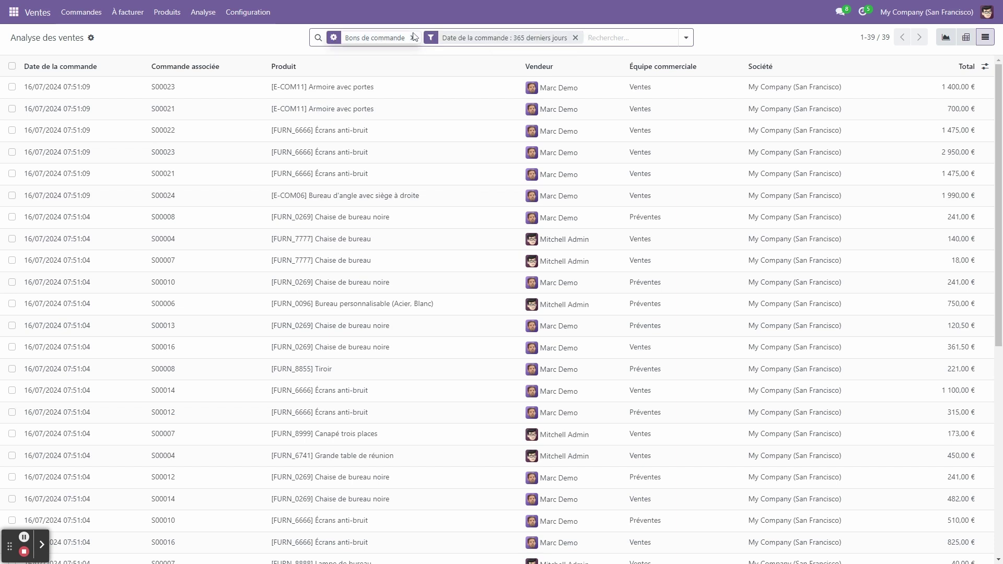
click(965, 38)
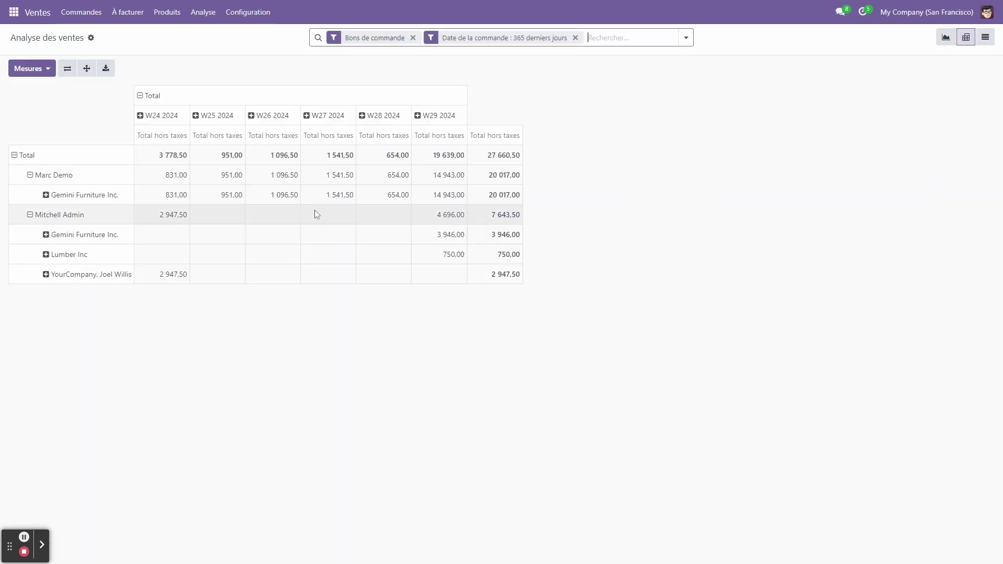
click(946, 37)
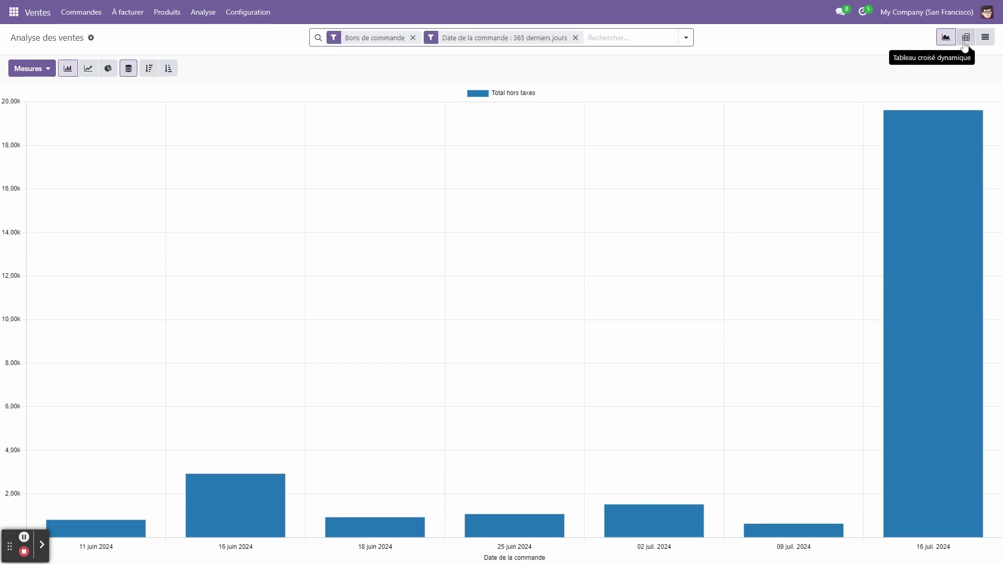
click(966, 42)
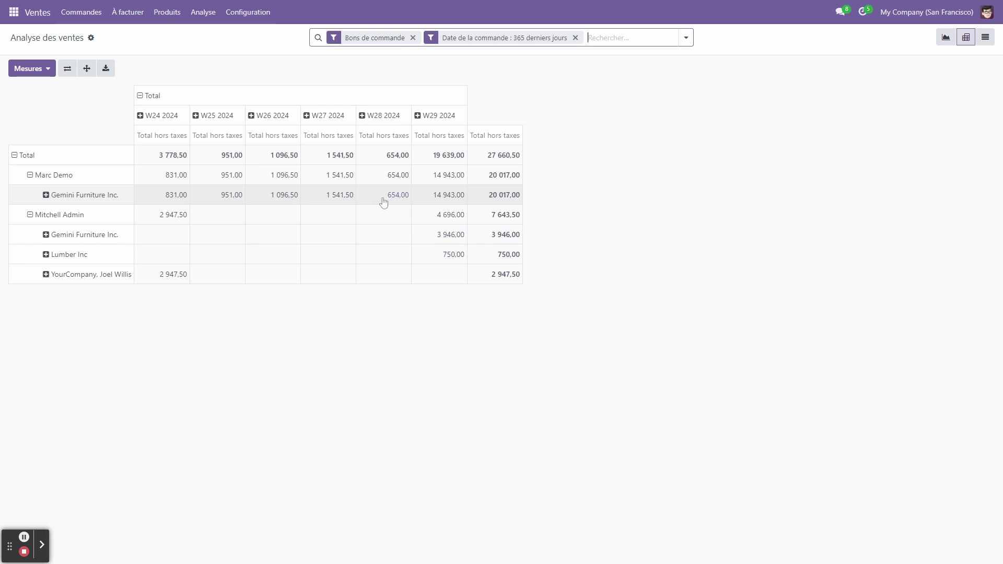
Step: Inspect the order lines behind the W24 2024 amount in the last client row and return to the pivot table
click(170, 277)
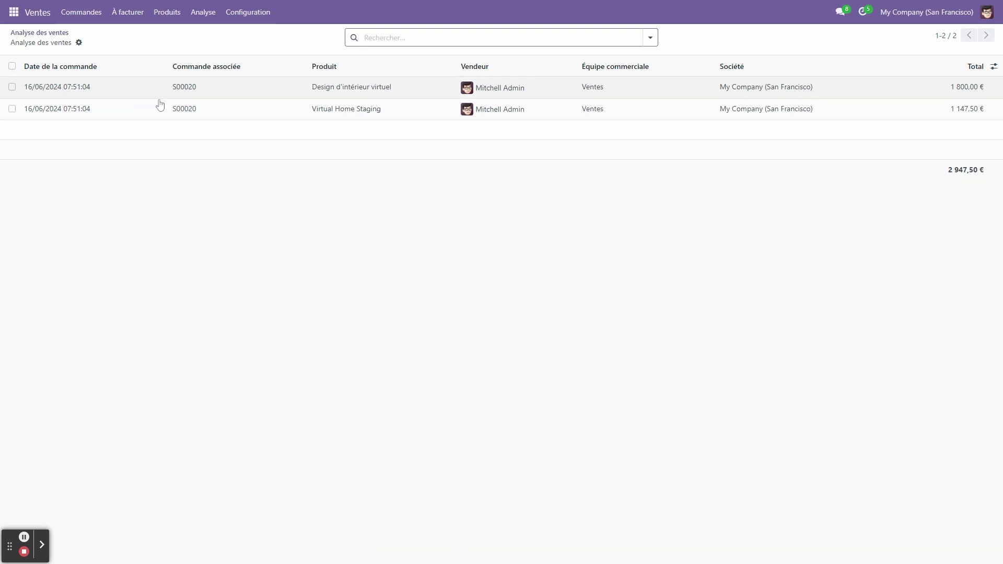
click(59, 33)
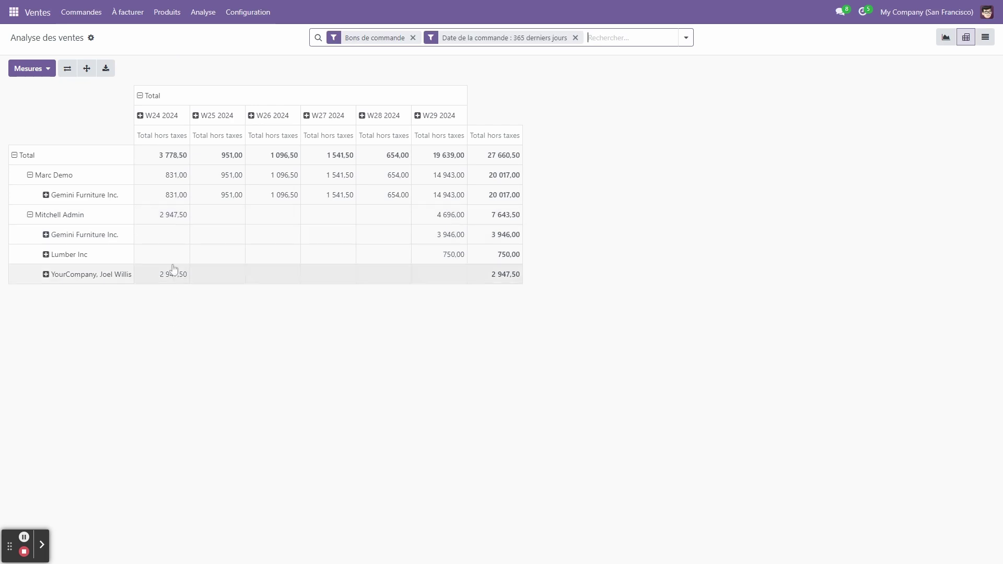